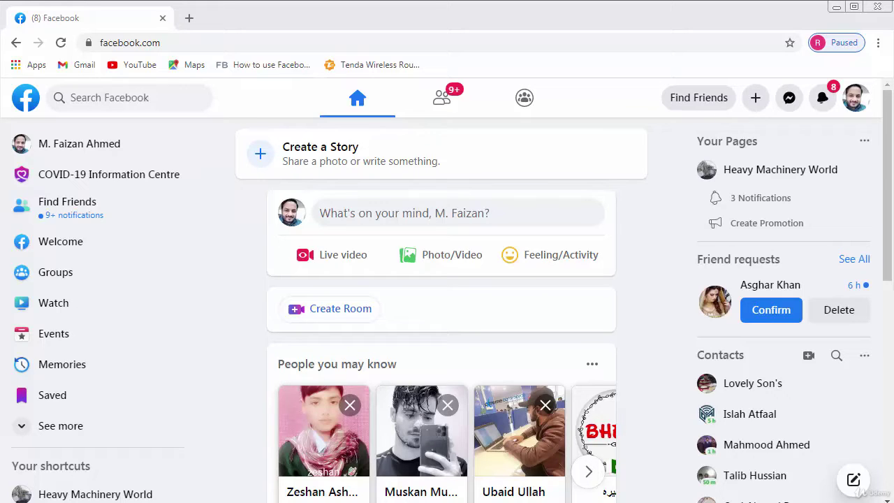
# Start creating a new Facebook group and name it "Creative Peoples".
pyautogui.click(754, 99)
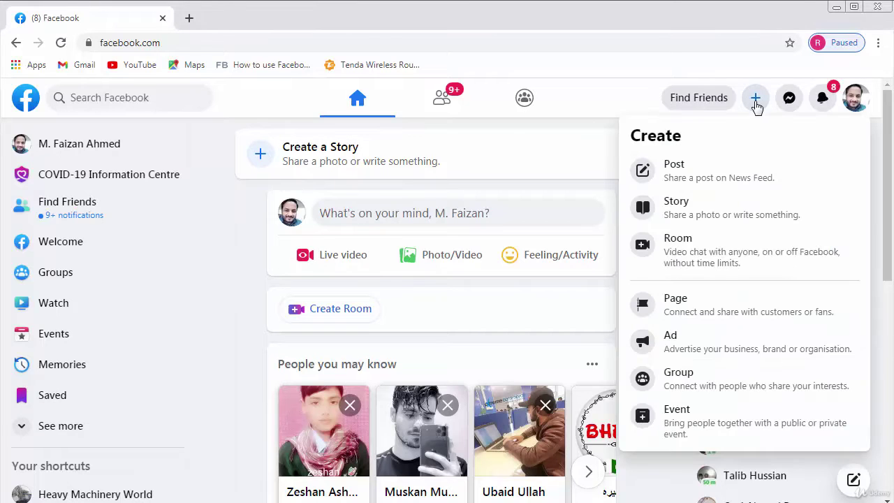
pyautogui.click(686, 388)
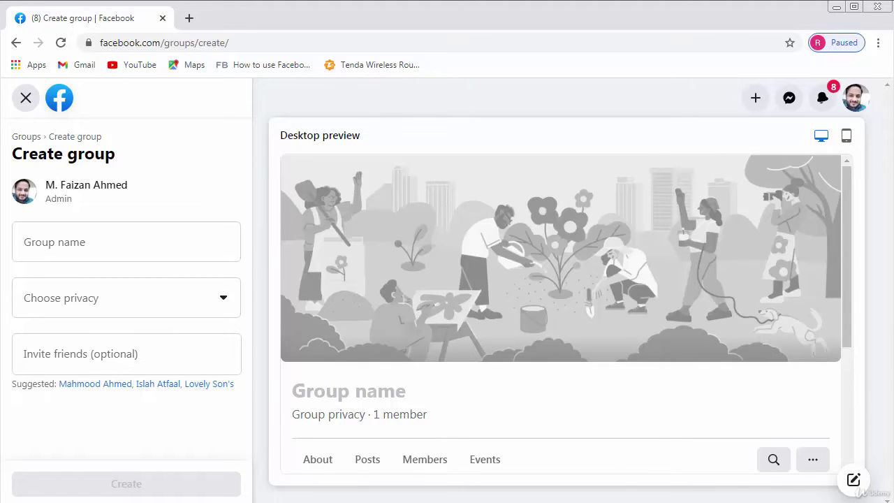
pyautogui.click(96, 246)
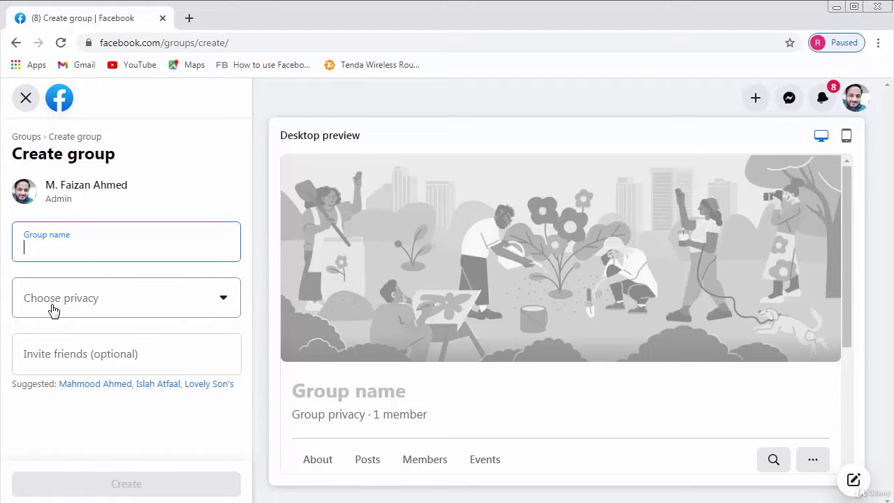
pyautogui.write('Cr')
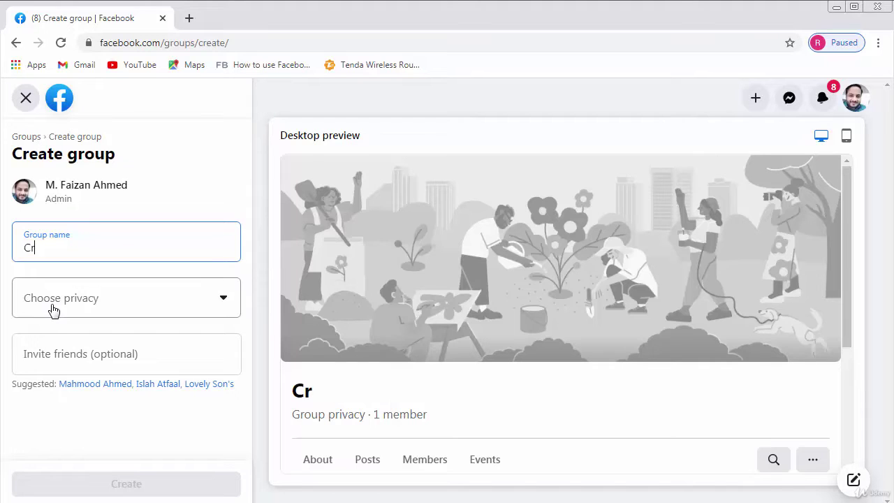
pyautogui.write('eative Peoples')
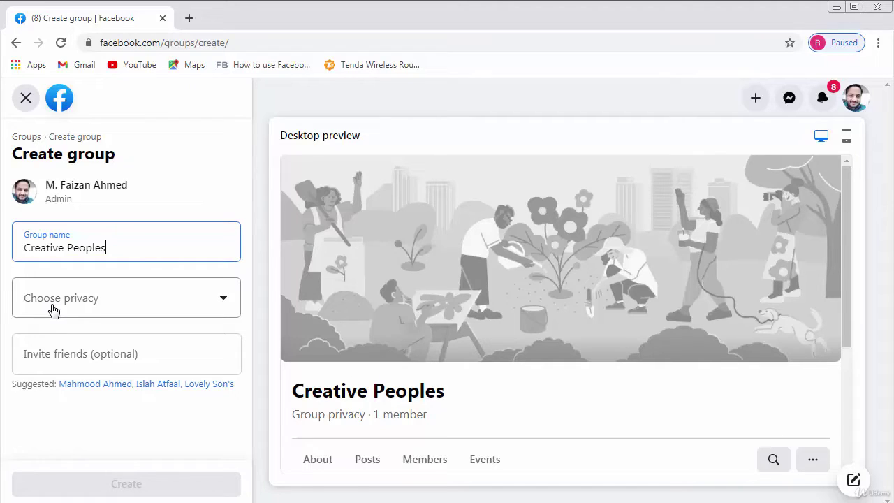
# Set the group's privacy to Public, invite the third suggested friend and create the group.
pyautogui.click(156, 301)
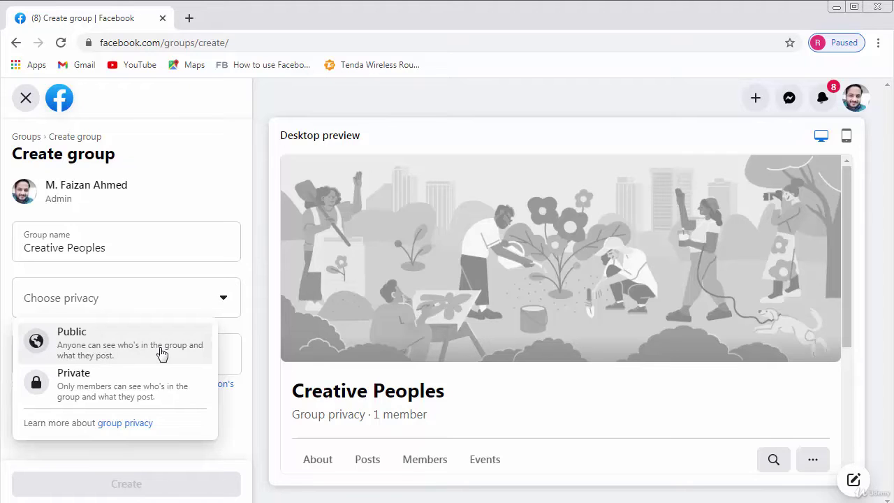
pyautogui.click(119, 347)
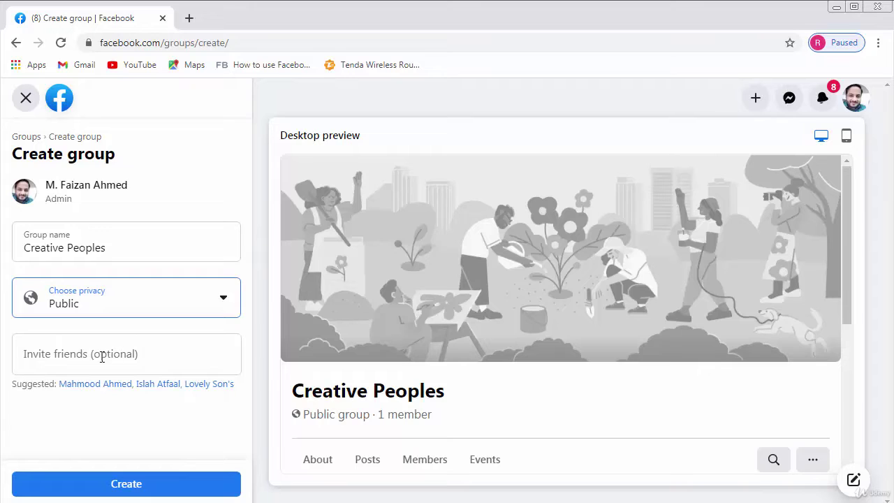
pyautogui.click(101, 356)
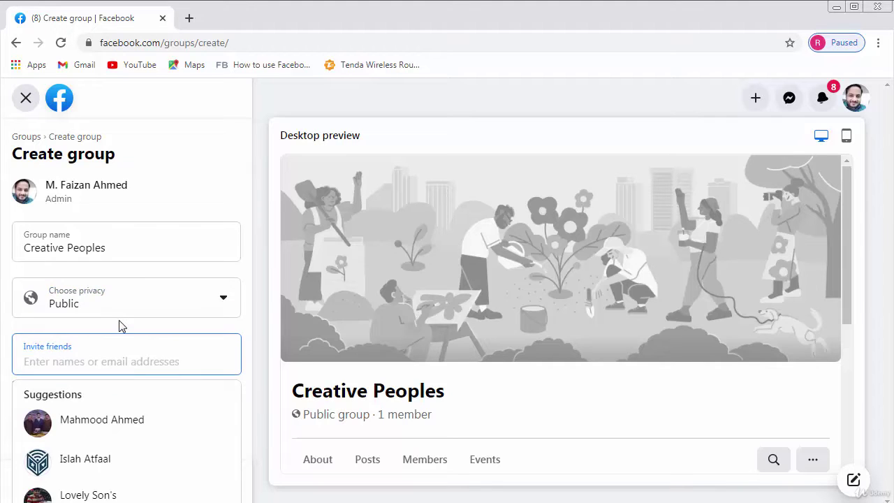
pyautogui.click(109, 492)
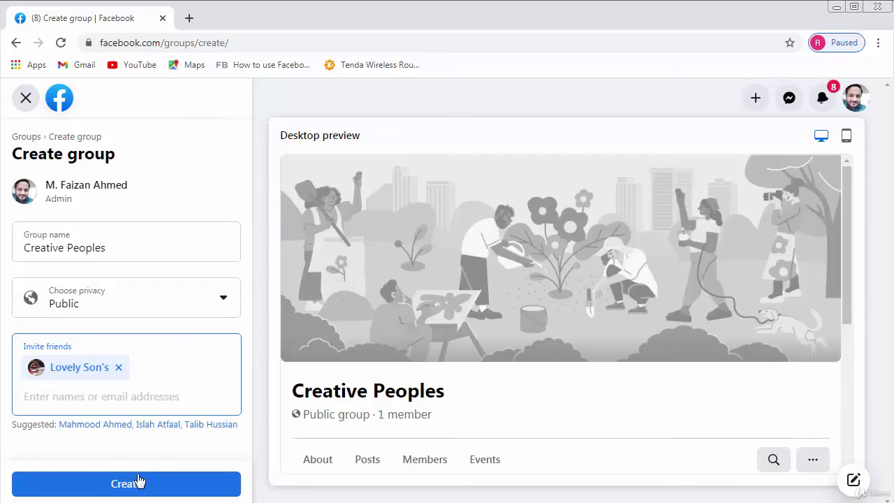
pyautogui.click(125, 485)
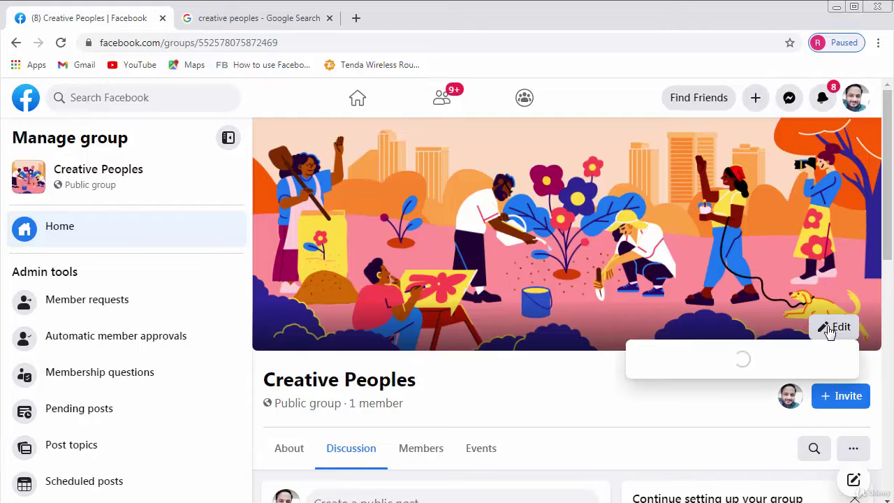
# Replace the group's cover photo with the brick-wall "Creative Peoples" image, shift it slightly downward and save the change.
pyautogui.click(824, 329)
pyautogui.click(684, 430)
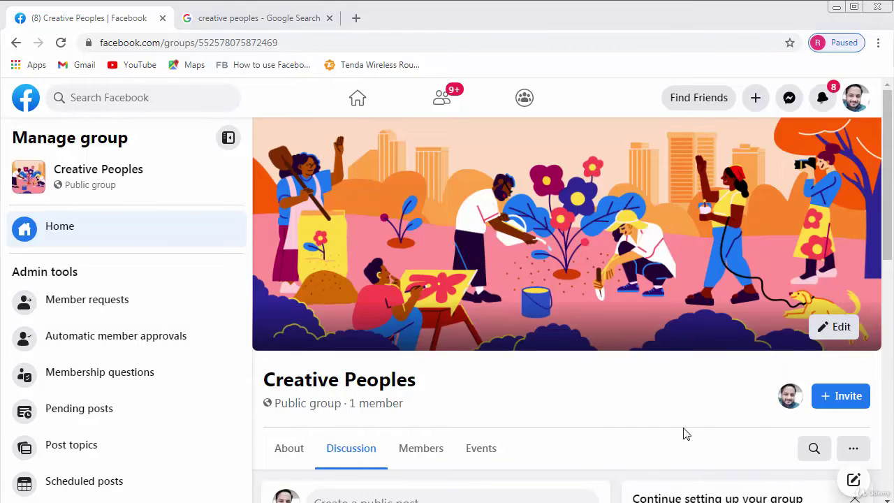
pyautogui.click(634, 236)
pyautogui.click(572, 408)
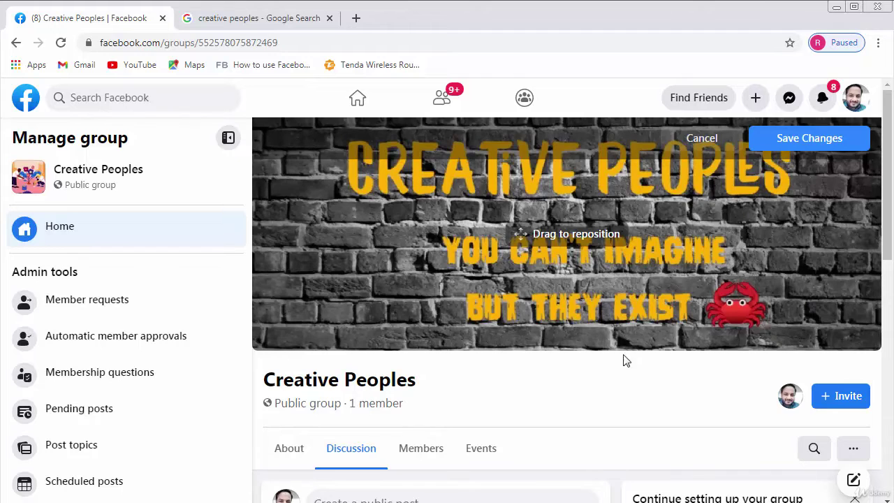
pyautogui.moveTo(580, 234); pyautogui.dragTo(574, 246)
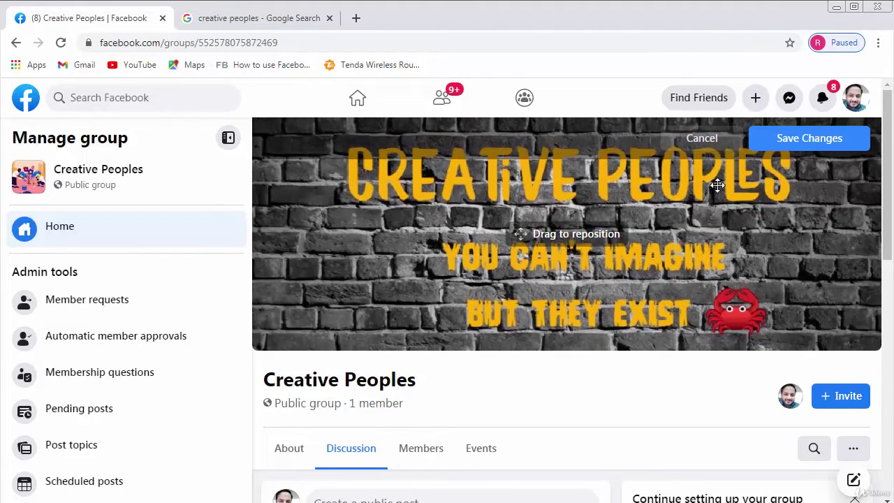
pyautogui.click(778, 144)
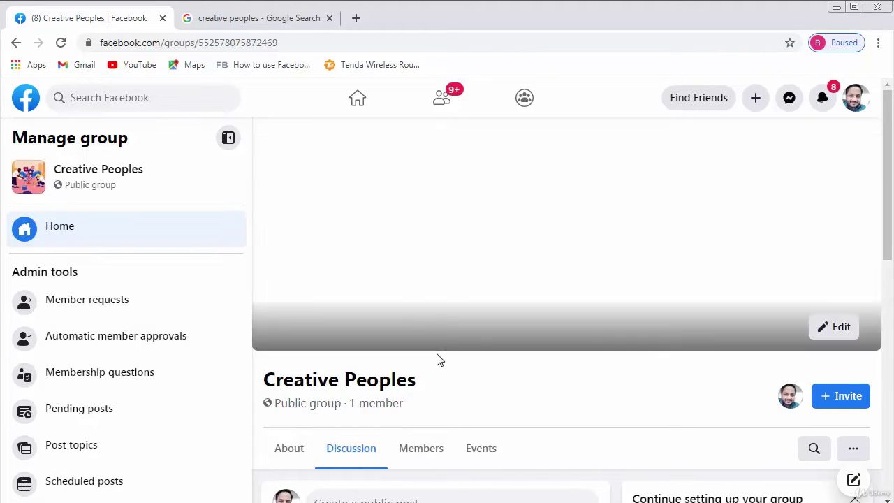
# Open the group's settings, set its location to Alaska and save it.
pyautogui.scroll(-3, 437, 359)
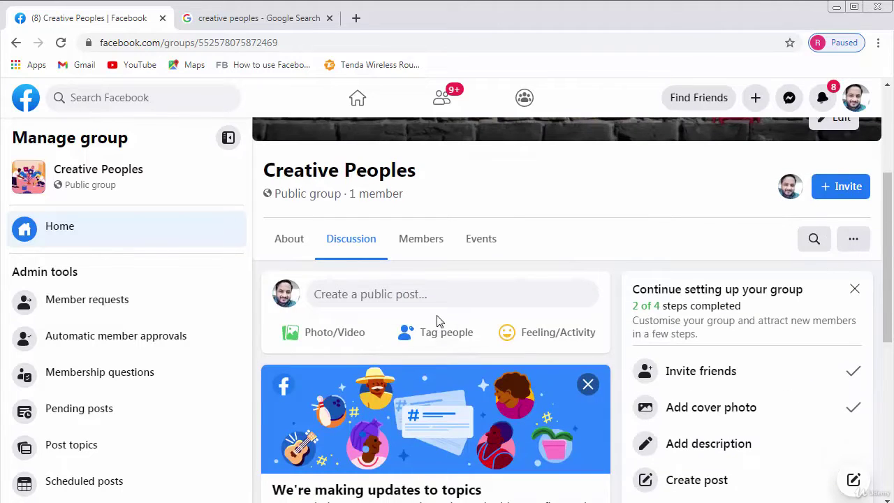
pyautogui.scroll(-3, 161, 398)
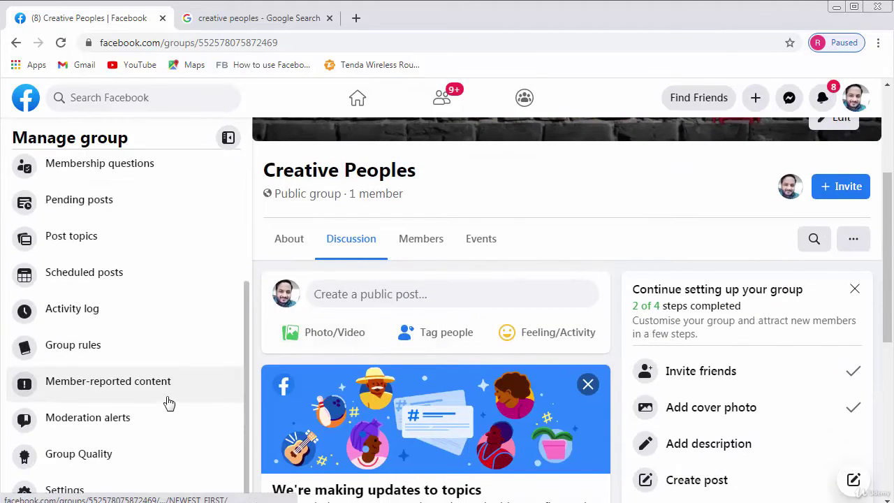
pyautogui.click(64, 490)
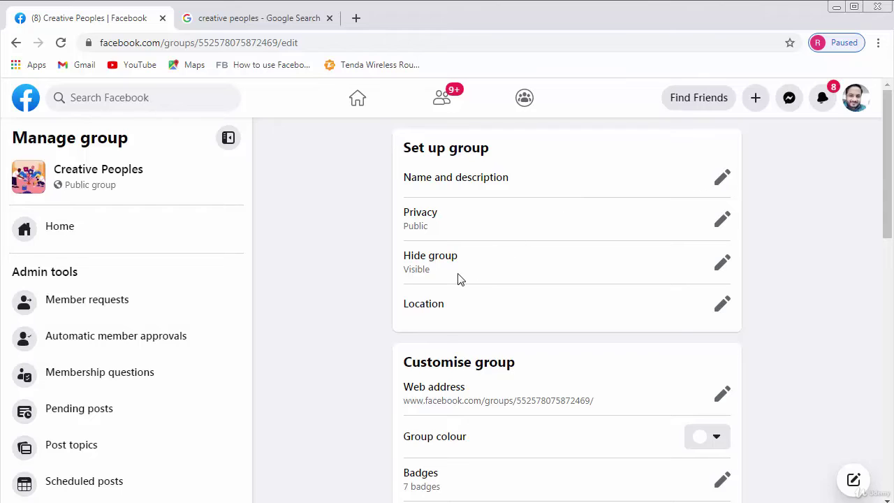
pyautogui.click(721, 308)
pyautogui.rightClick(719, 309)
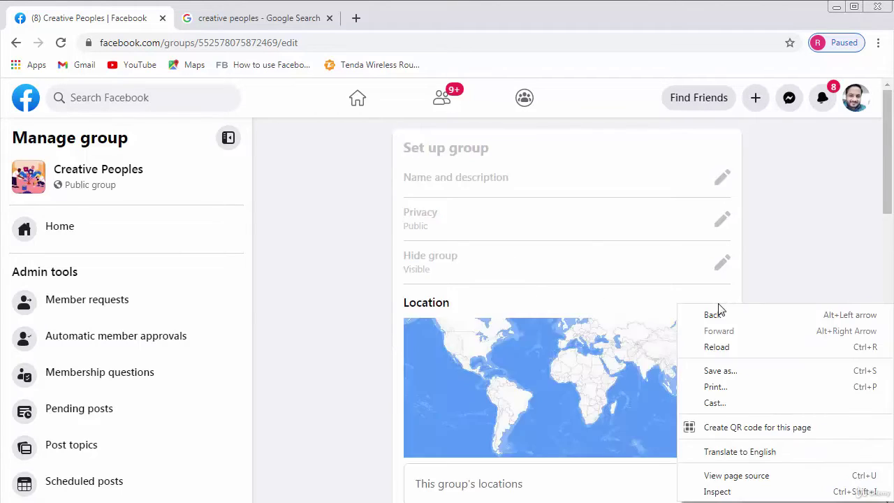
pyautogui.click(790, 280)
pyautogui.scroll(-2, 558, 347)
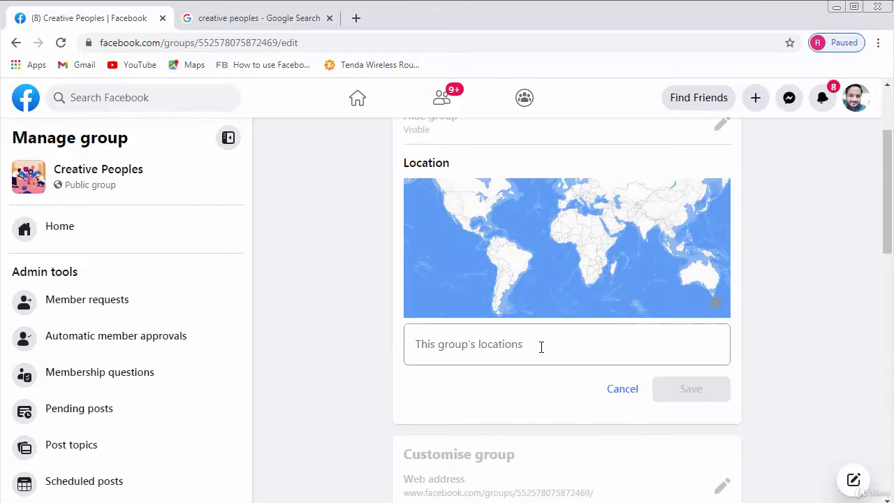
pyautogui.click(490, 346)
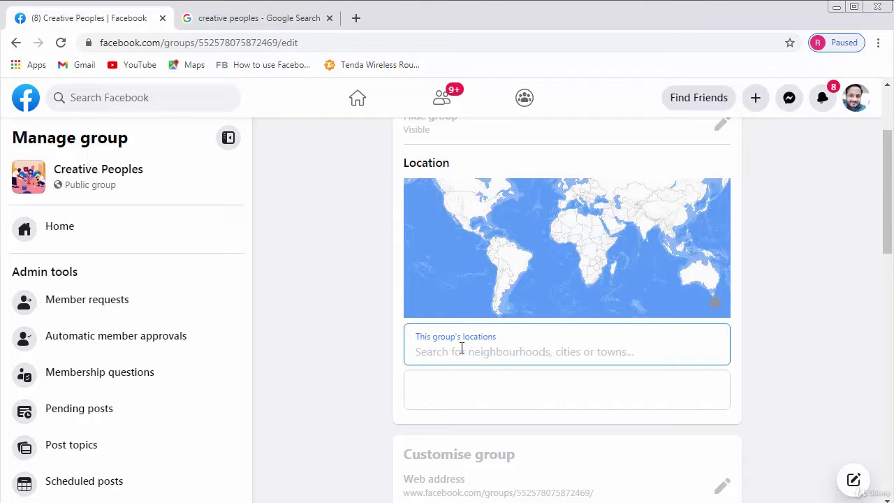
pyautogui.write('alask')
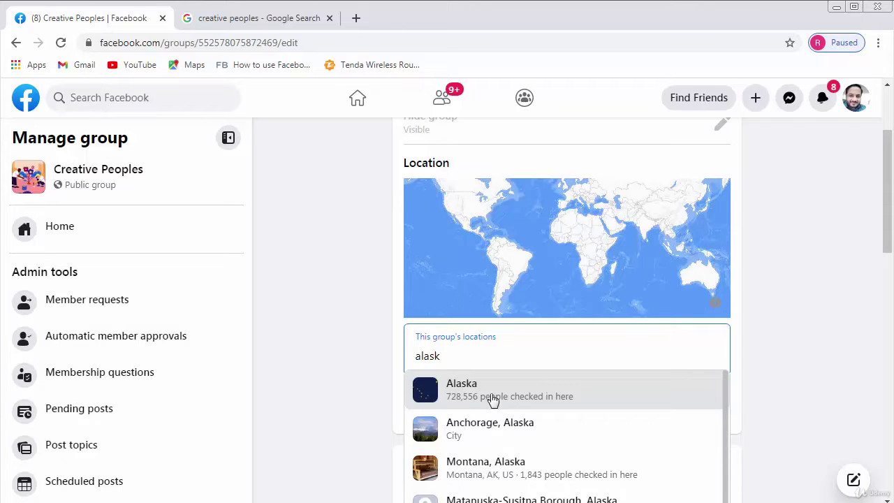
pyautogui.click(514, 398)
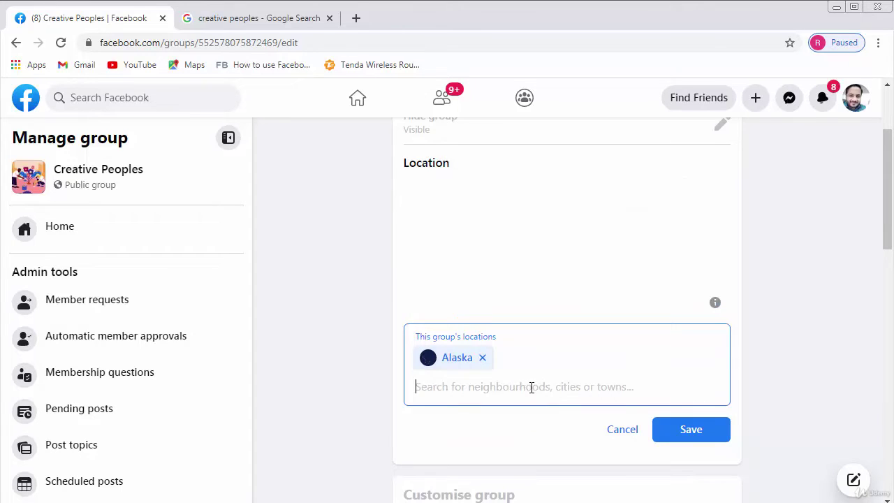
pyautogui.click(687, 429)
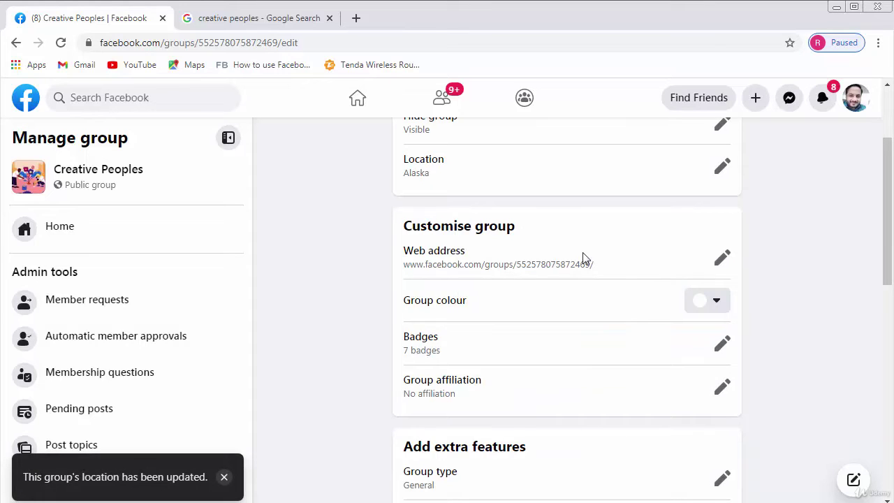
# Customise the group's web address as "thecreativepeoples" and save it, since the alias without "the" is not accepted.
pyautogui.click(718, 264)
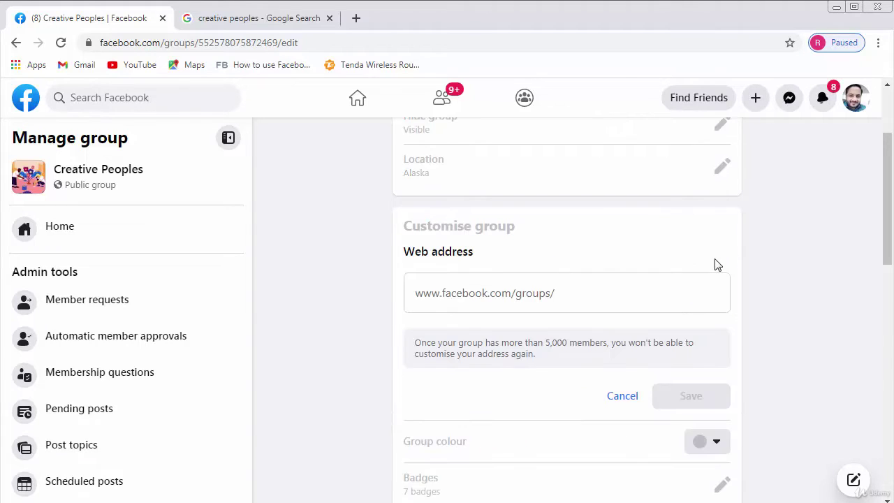
pyautogui.click(618, 300)
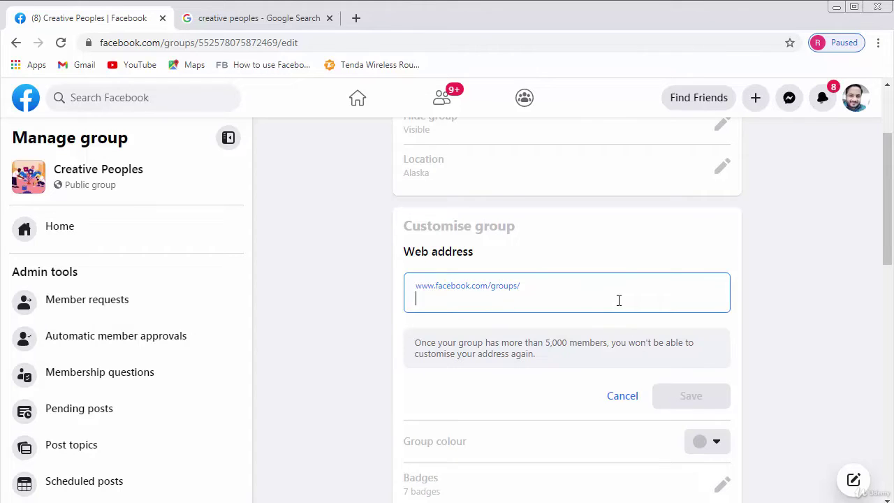
pyautogui.write('creat')
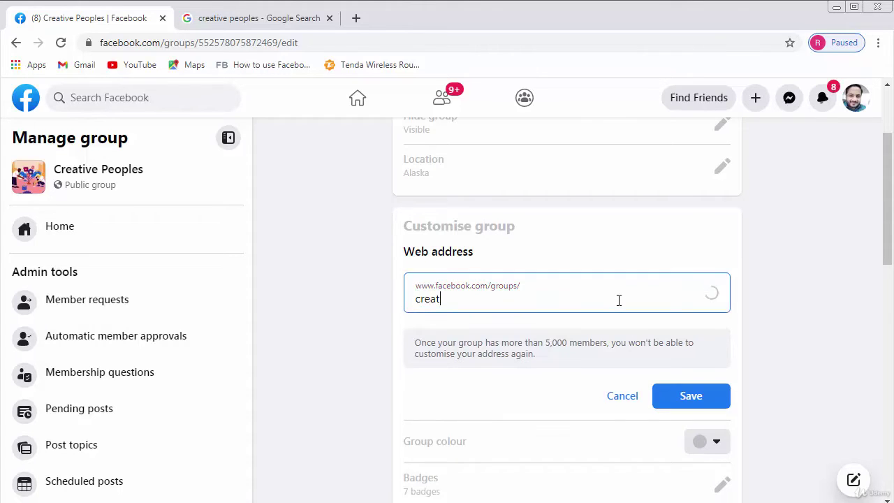
pyautogui.write('ivepeoples')
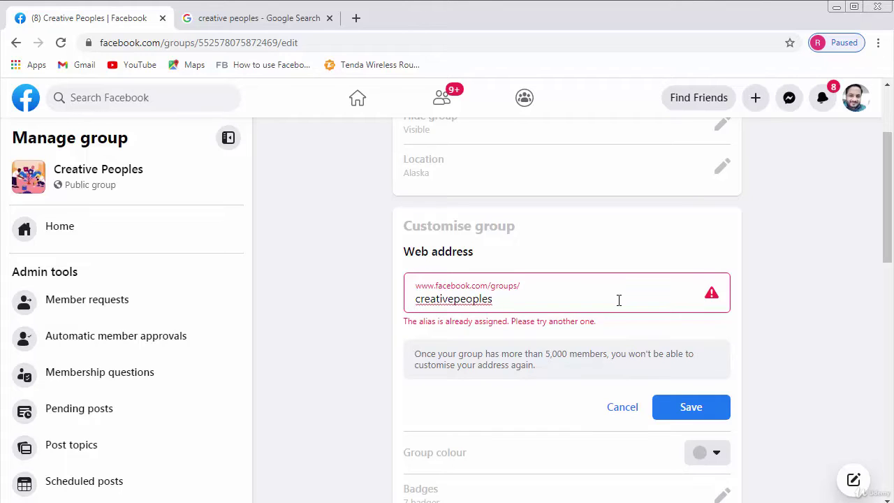
pyautogui.press('Home')
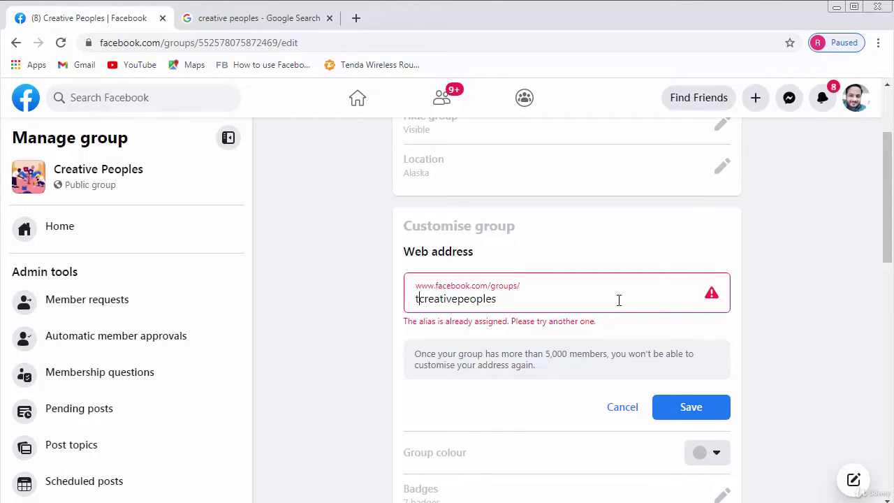
pyautogui.write('the')
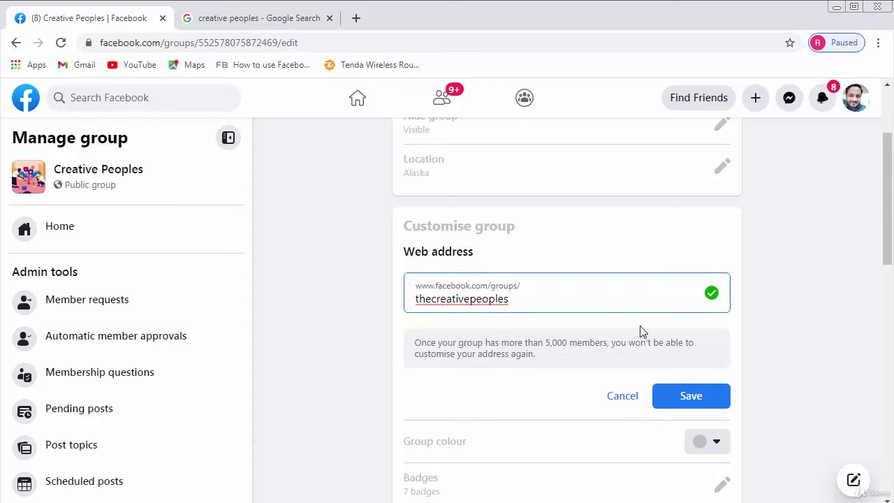
pyautogui.click(675, 396)
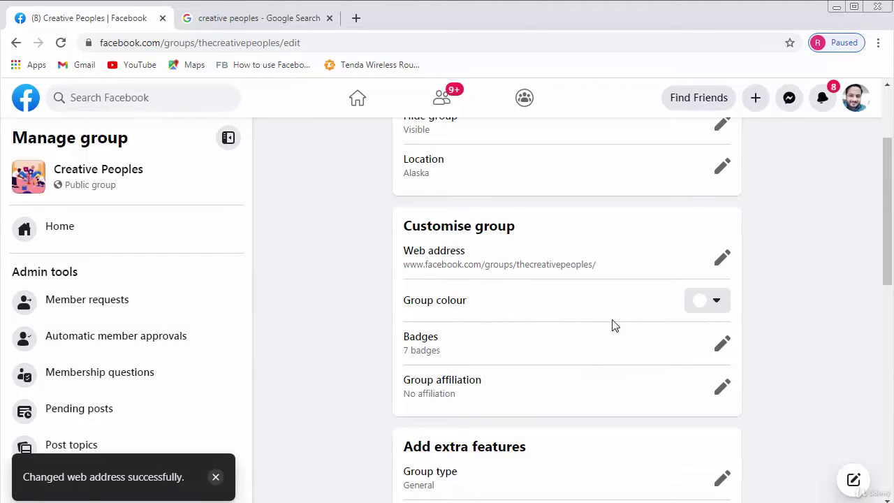
# Change the group colour to the bright blue swatch and save it.
pyautogui.click(712, 307)
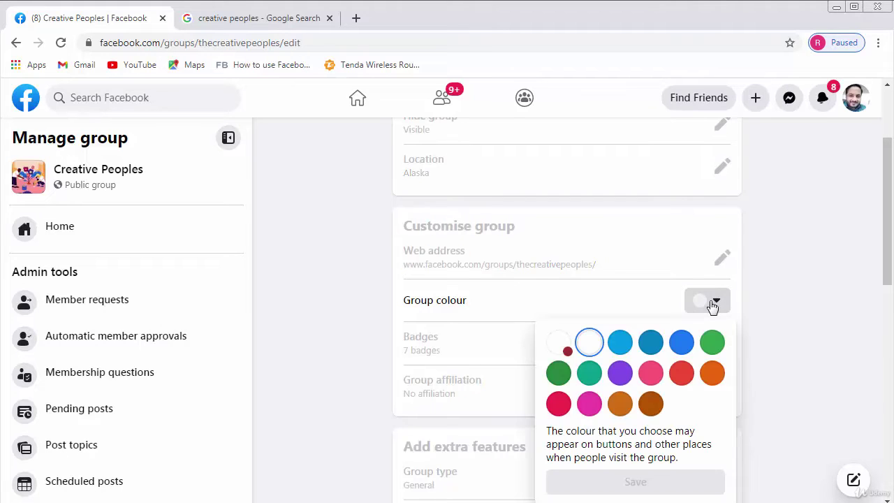
pyautogui.click(681, 342)
pyautogui.click(649, 483)
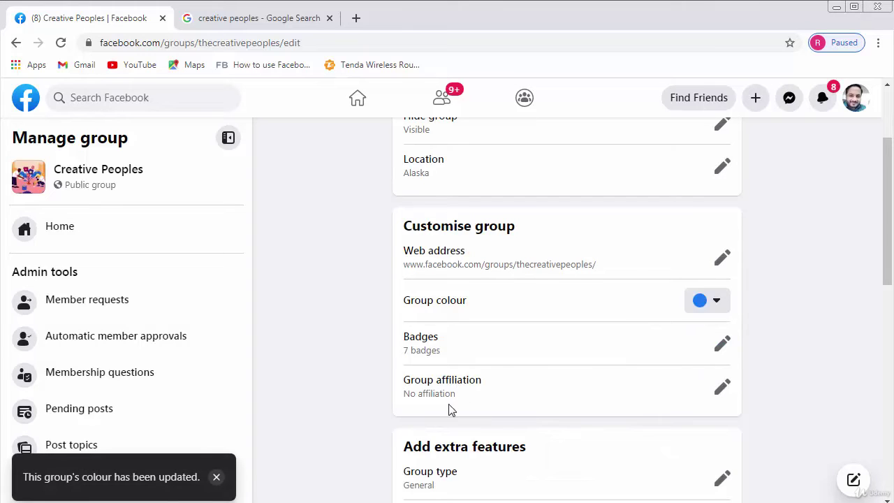
# Check the options for who can join the group and leave that setting without saving a change.
pyautogui.scroll(-2, 419, 350)
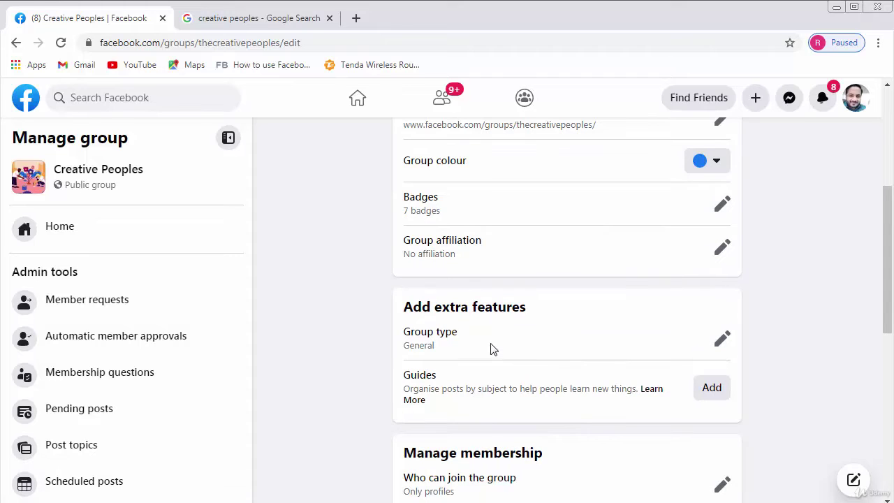
pyautogui.scroll(-3, 464, 341)
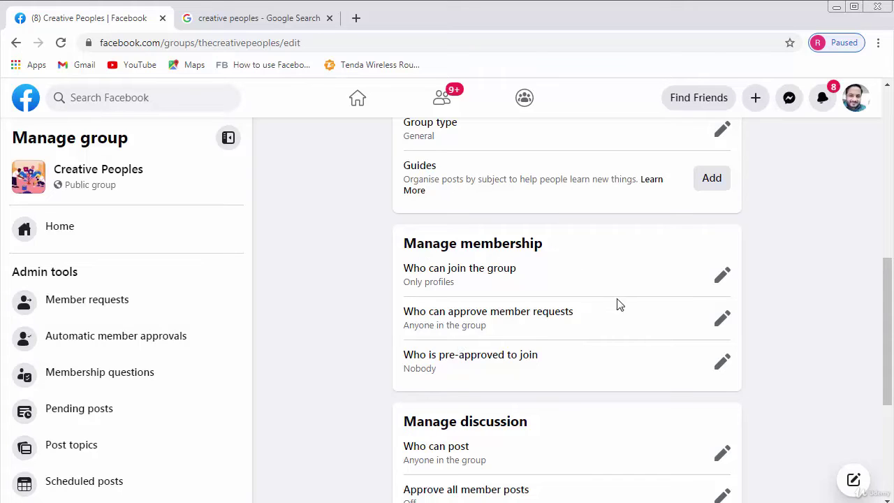
pyautogui.click(724, 276)
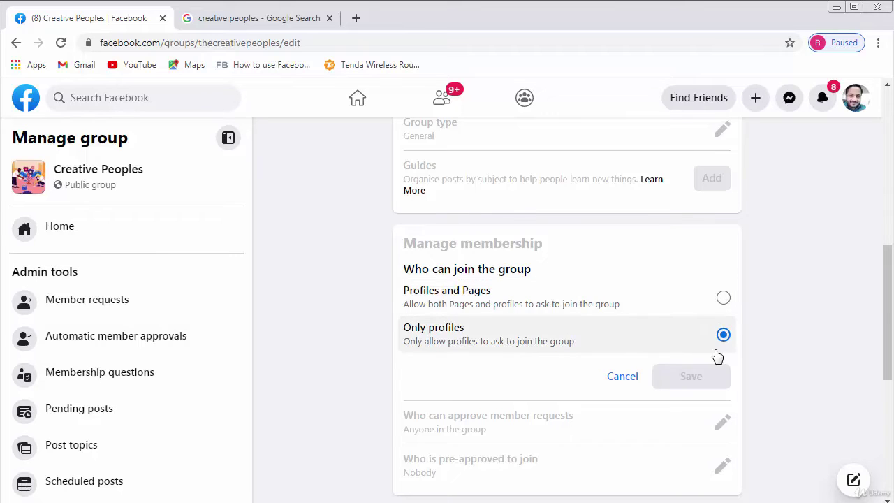
pyautogui.click(632, 379)
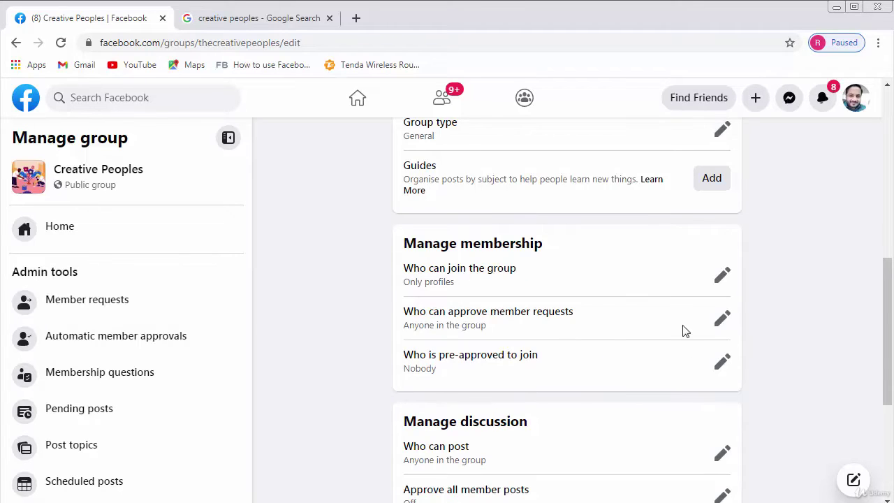
# Restrict approval of member requests to "Only admins and moderators" and save the setting.
pyautogui.click(723, 319)
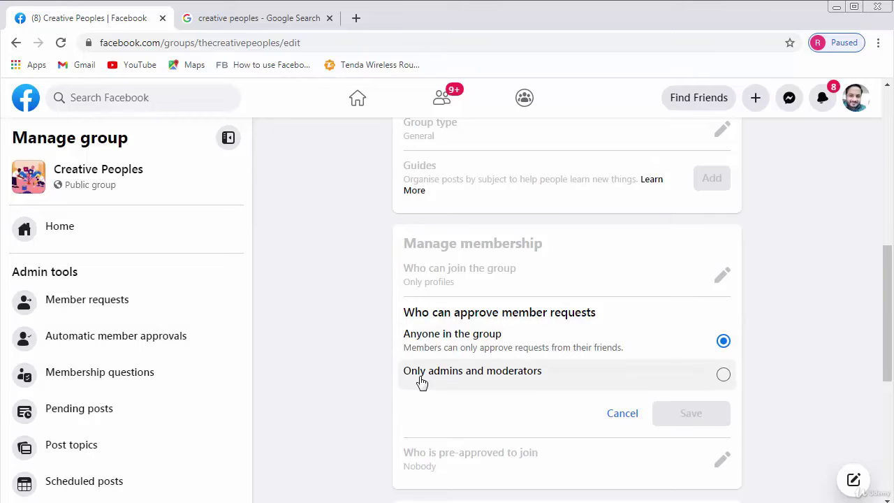
pyautogui.click(722, 377)
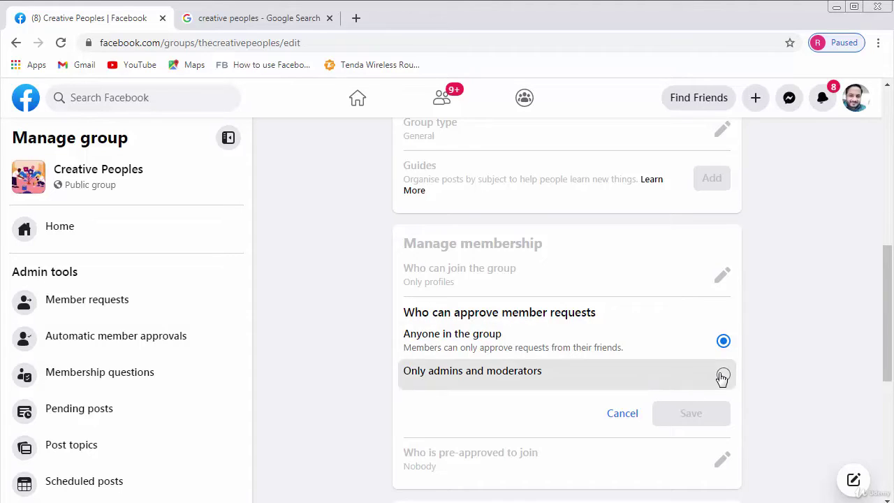
pyautogui.click(688, 417)
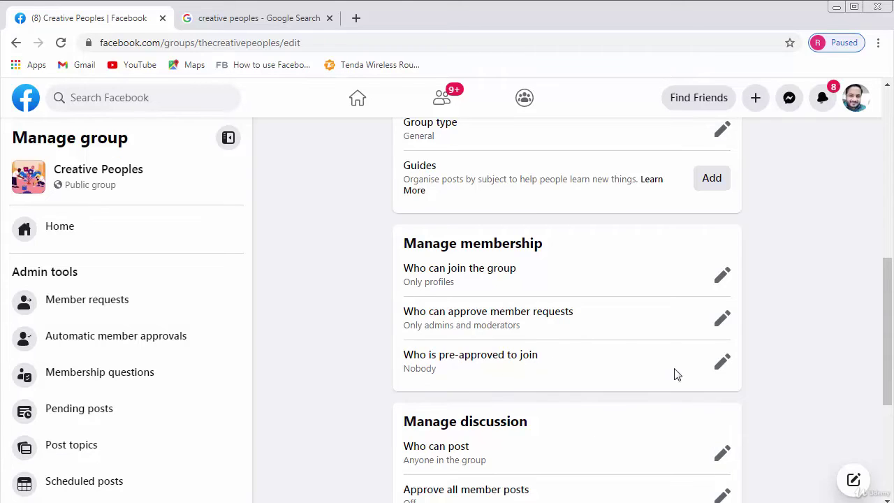
# Check the options for who can post in the group and leave that setting without saving a change.
pyautogui.scroll(-2, 674, 374)
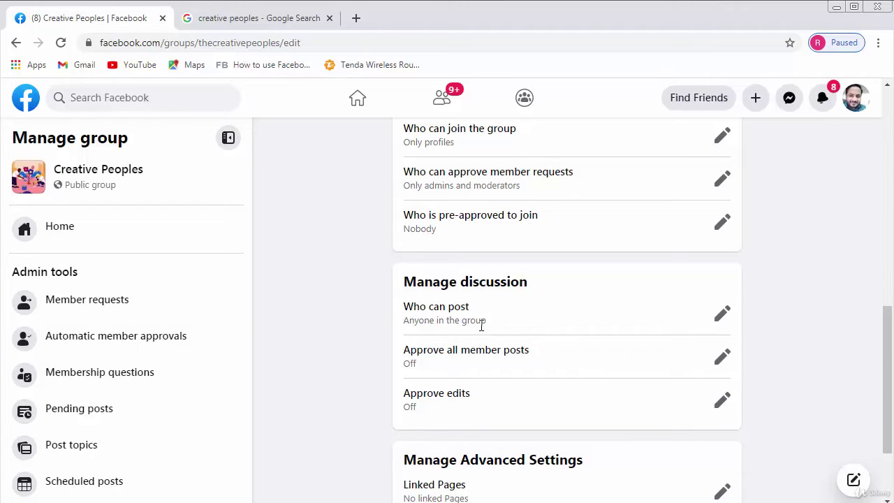
pyautogui.click(719, 314)
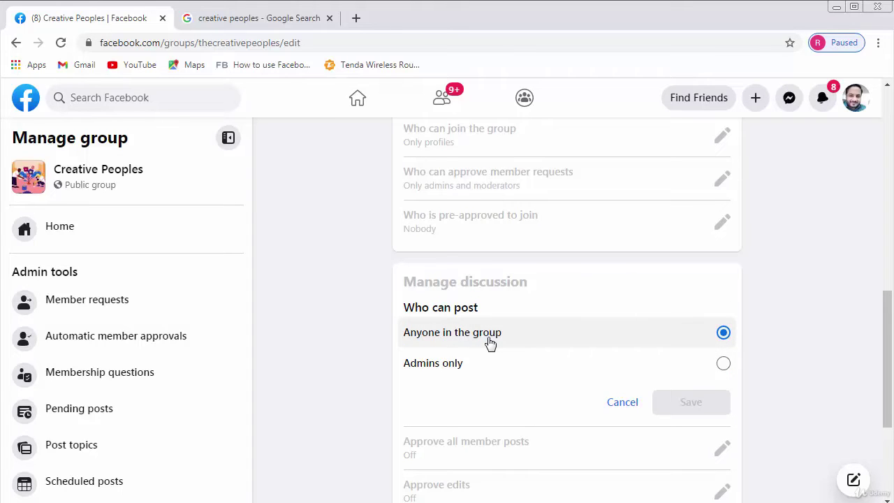
pyautogui.click(621, 403)
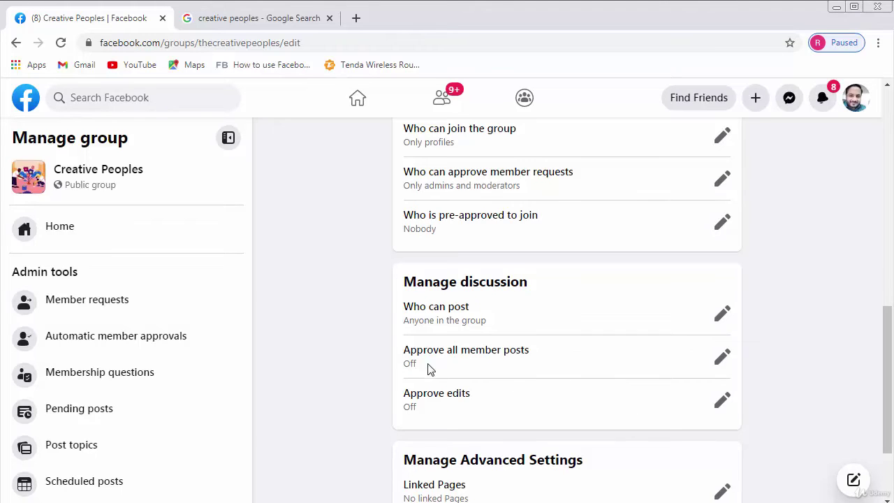
# Turn on approval of all member posts in the discussion settings and save it.
pyautogui.click(720, 359)
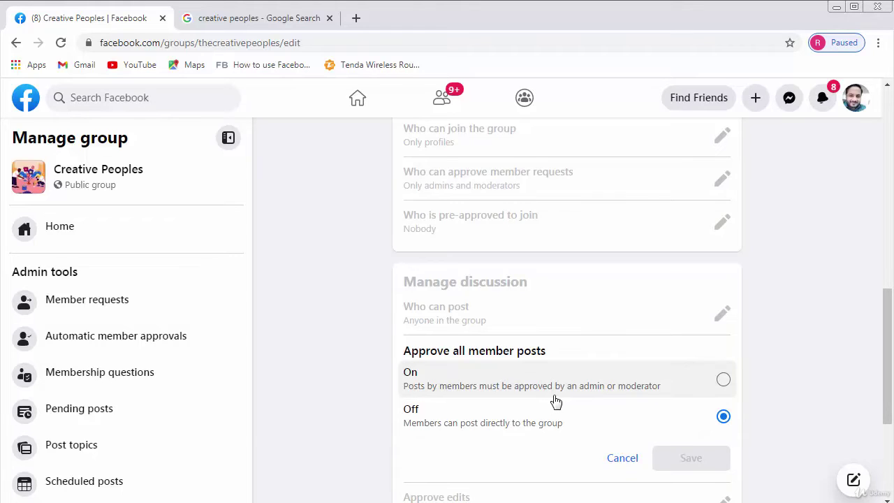
pyautogui.click(723, 381)
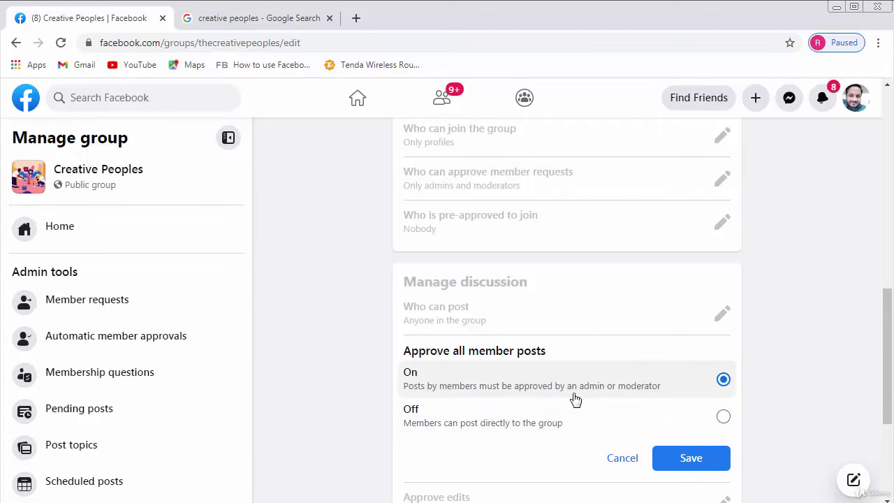
pyautogui.click(686, 458)
# Look over the remaining group settings, return to the group's home page and dismiss the topics update banner.
pyautogui.scroll(-1, 664, 403)
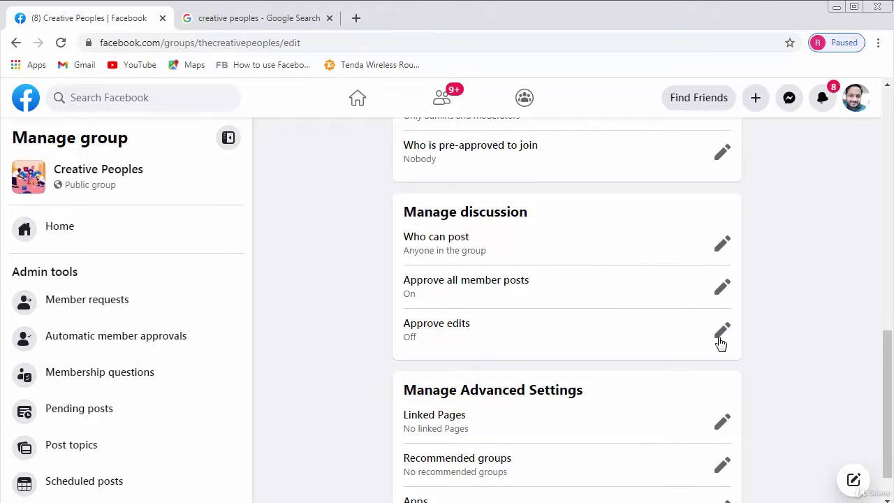
pyautogui.scroll(-1, 574, 369)
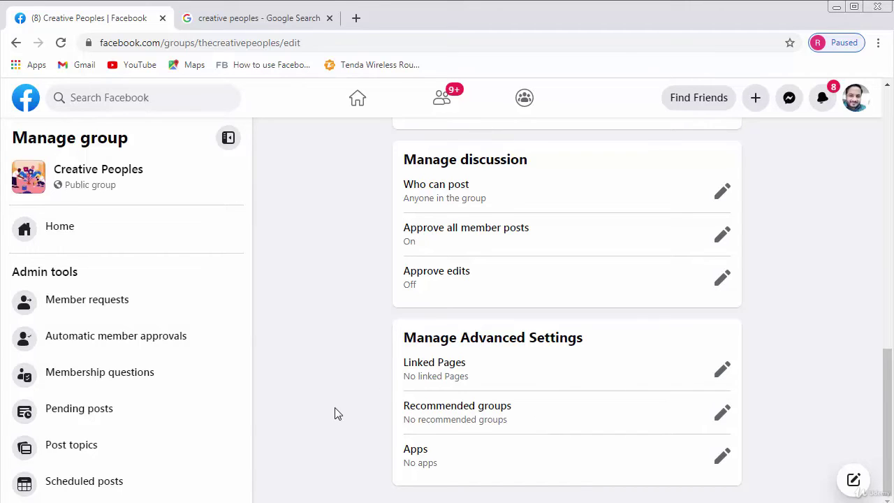
pyautogui.scroll(5, 335, 414)
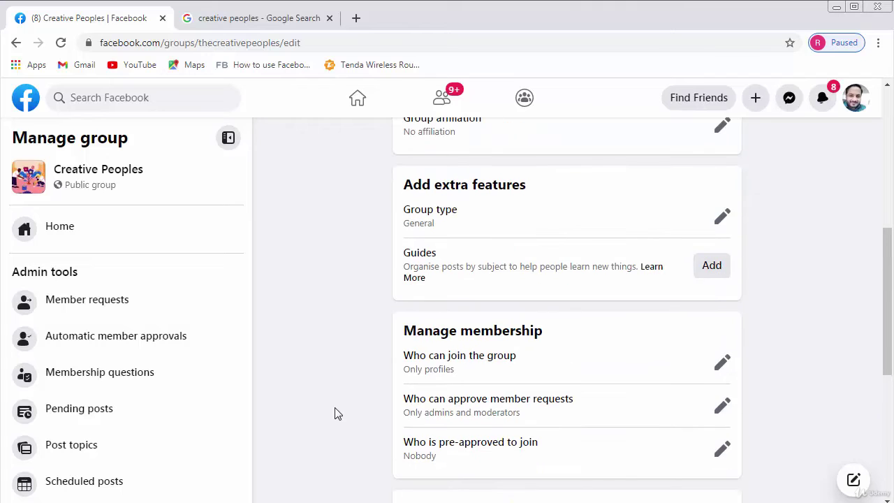
pyautogui.scroll(5, 334, 413)
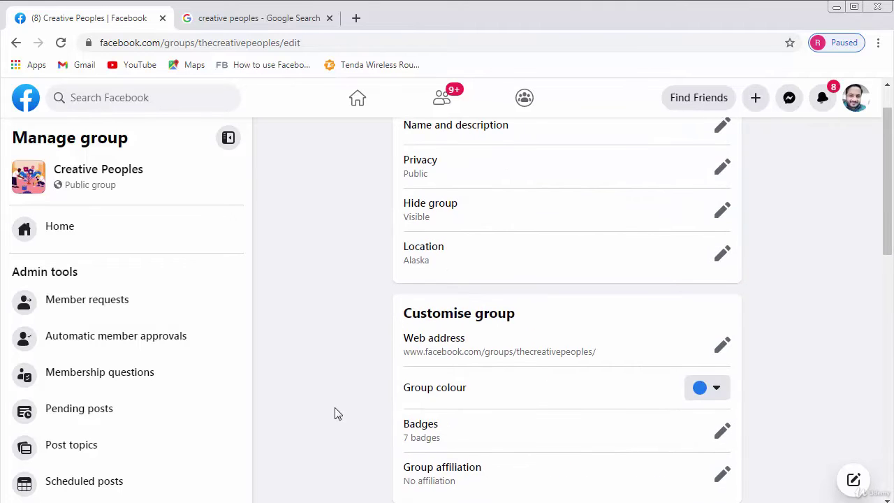
pyautogui.scroll(1, 335, 413)
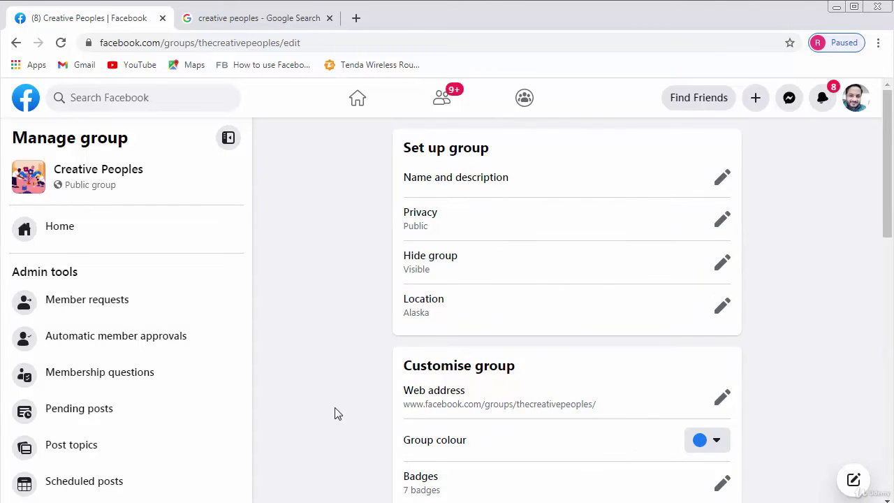
pyautogui.click(59, 238)
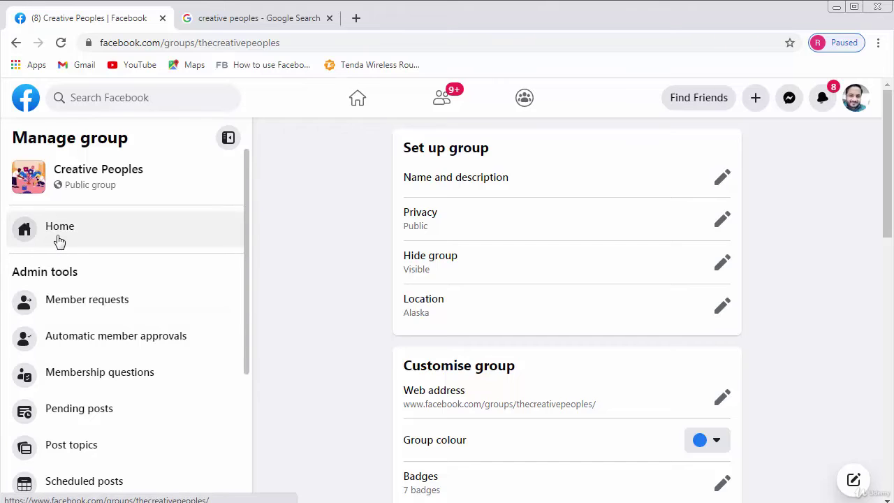
pyautogui.scroll(-3, 398, 367)
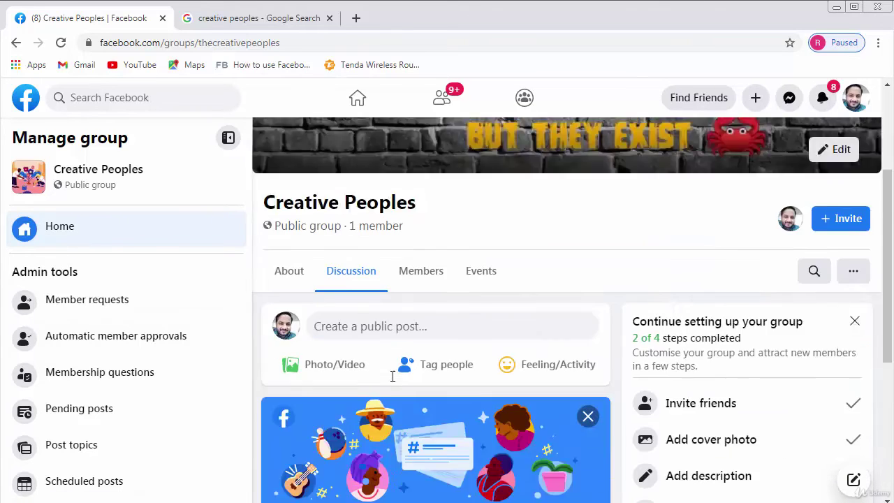
pyautogui.scroll(-1, 405, 370)
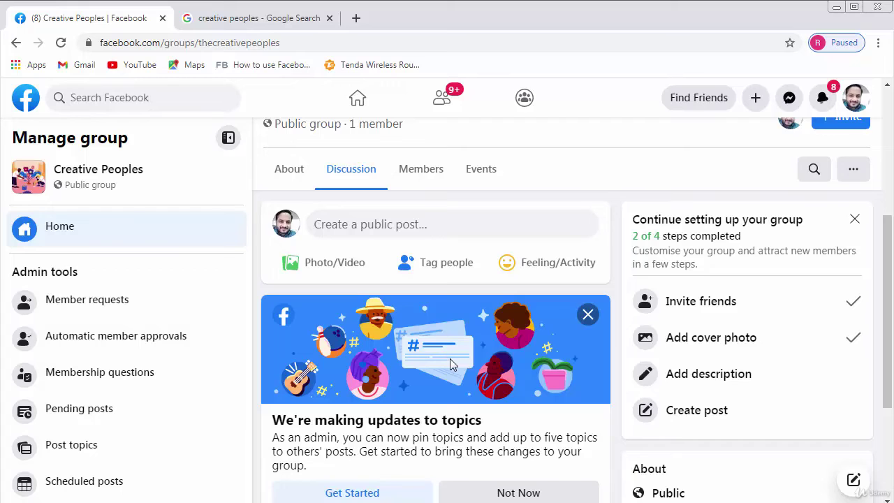
pyautogui.click(586, 315)
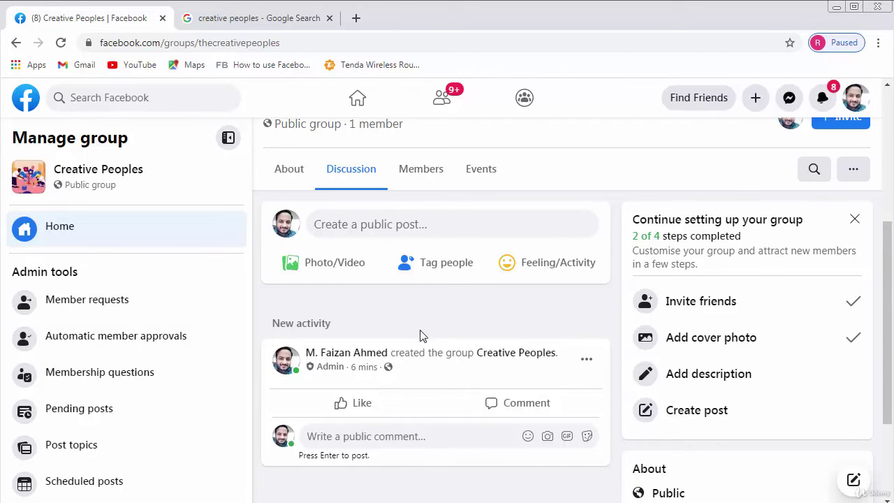
# Open the Facebook home page in a new browser tab and search for "buy and sell".
pyautogui.moveTo(370, 354)
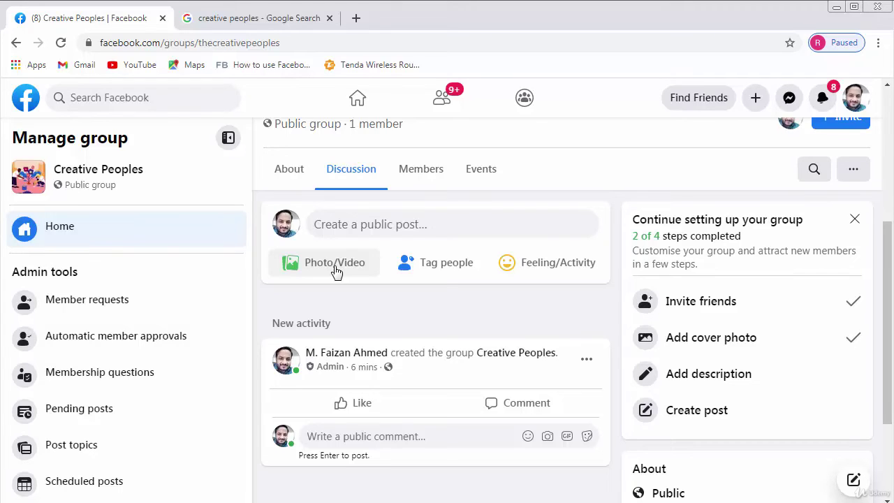
pyautogui.rightClick(42, 103)
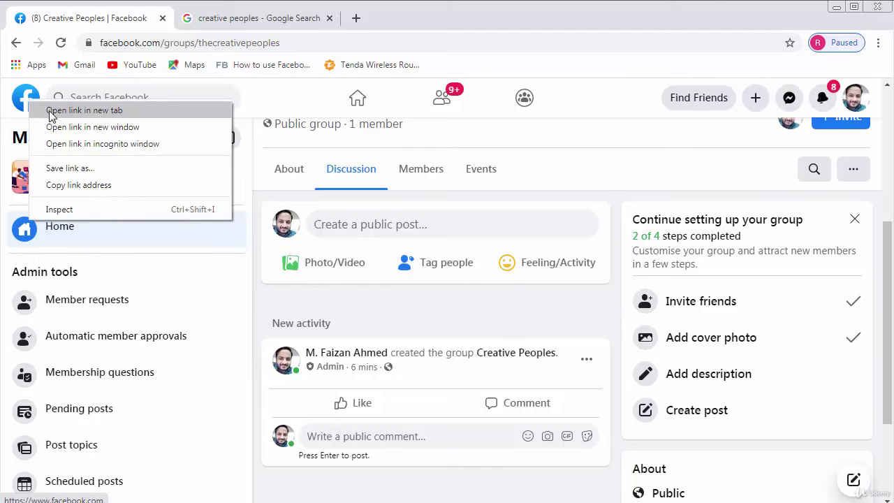
pyautogui.click(63, 112)
pyautogui.click(234, 17)
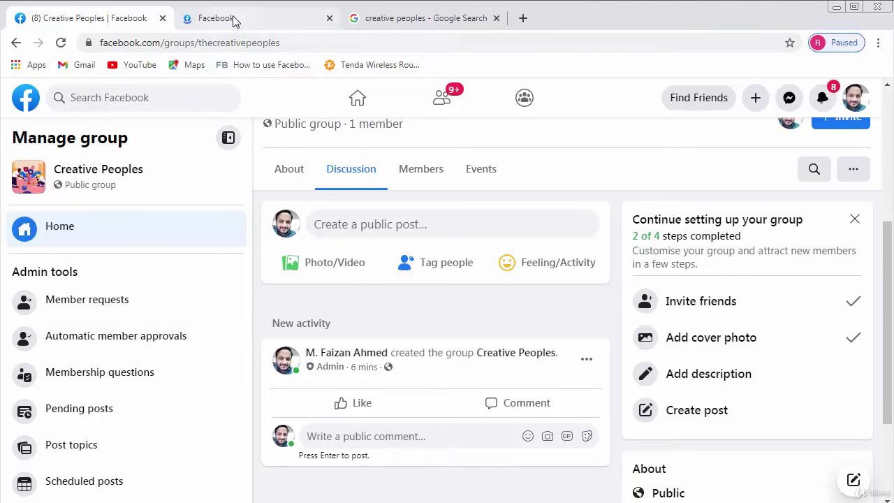
pyautogui.click(131, 99)
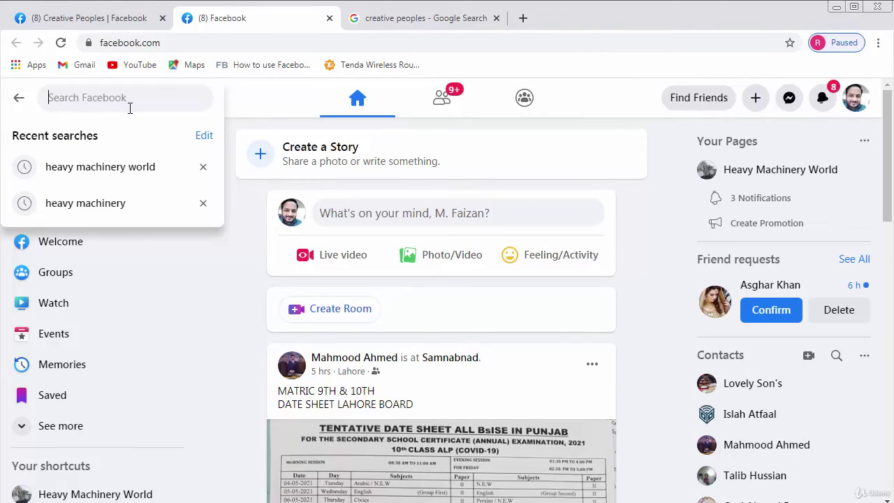
pyautogui.write('buy and ')
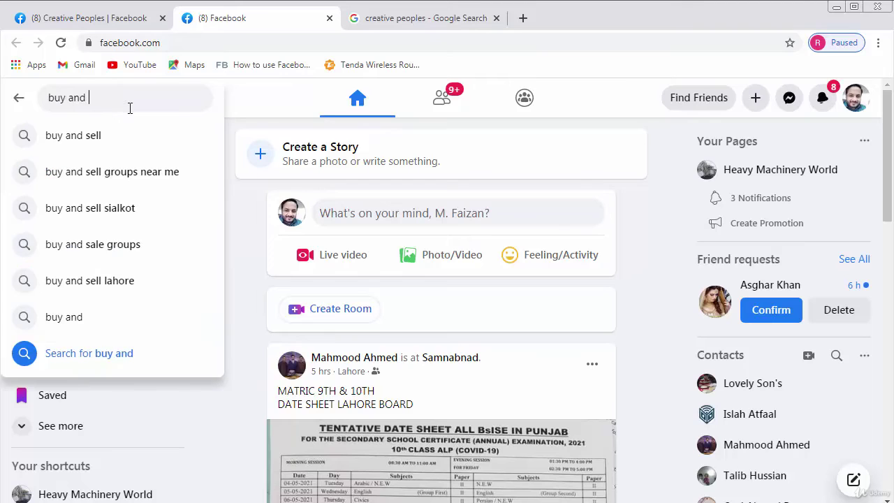
pyautogui.write('sell')
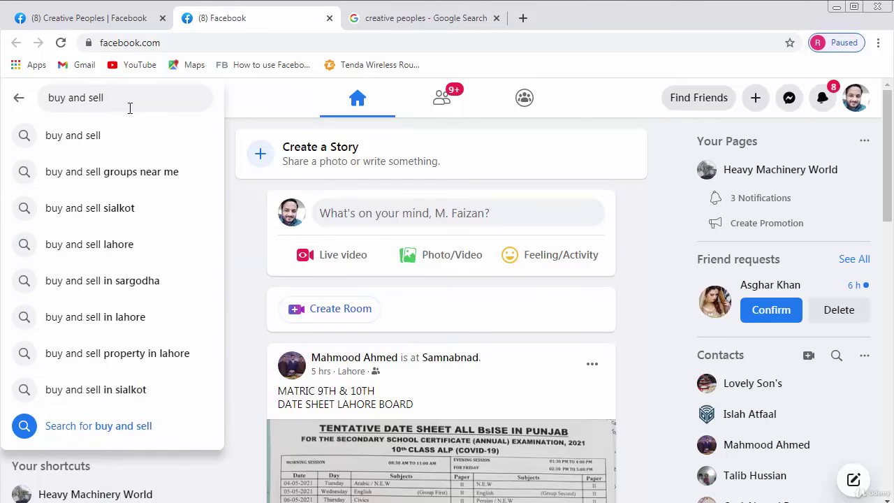
pyautogui.press('Return')
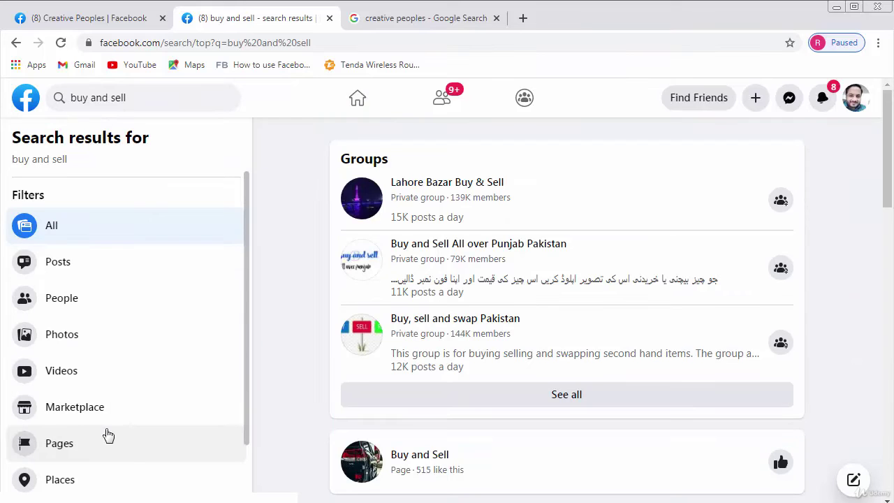
# Filter the "buy and sell" search results to groups and look through the listed groups.
pyautogui.scroll(-1, 96, 429)
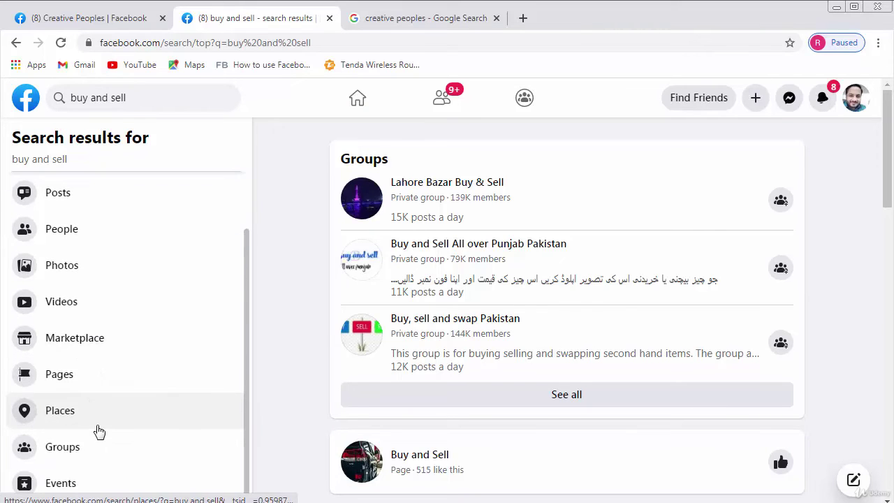
pyautogui.click(70, 449)
pyautogui.rightClick(67, 450)
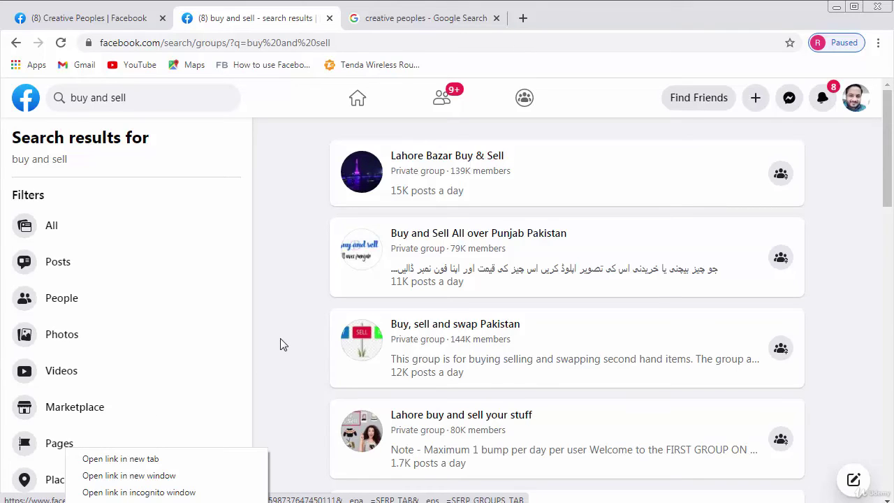
pyautogui.scroll(-2, 283, 344)
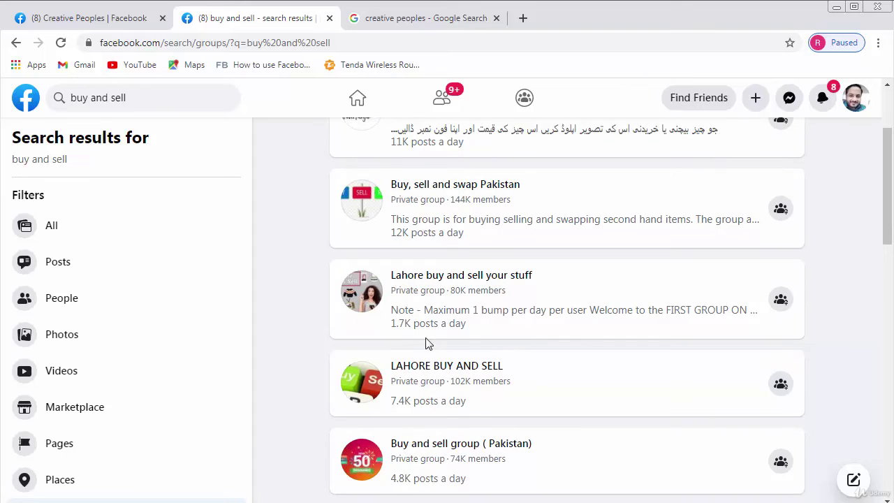
pyautogui.scroll(-3, 403, 341)
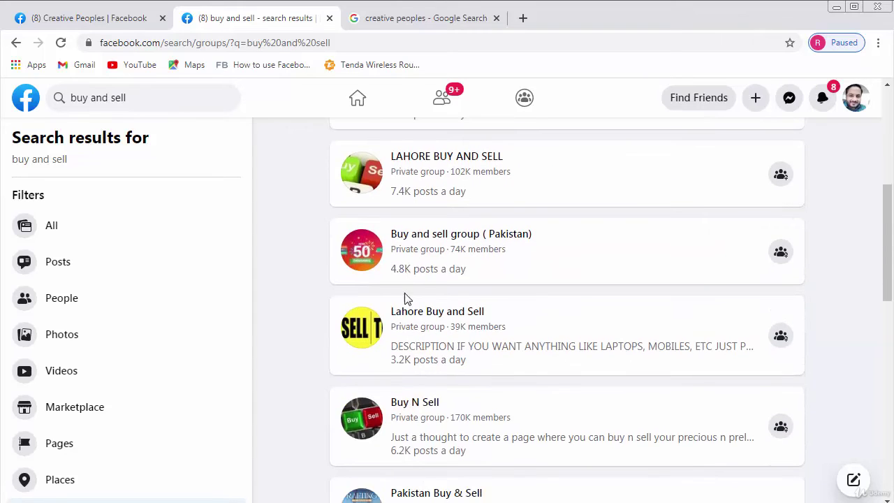
pyautogui.scroll(-2, 407, 308)
pyautogui.scroll(-2, 407, 363)
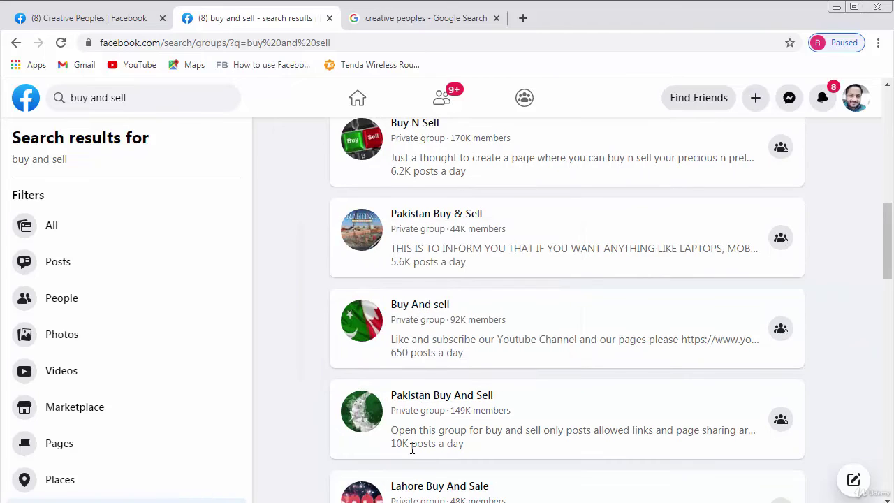
pyautogui.scroll(-1, 415, 445)
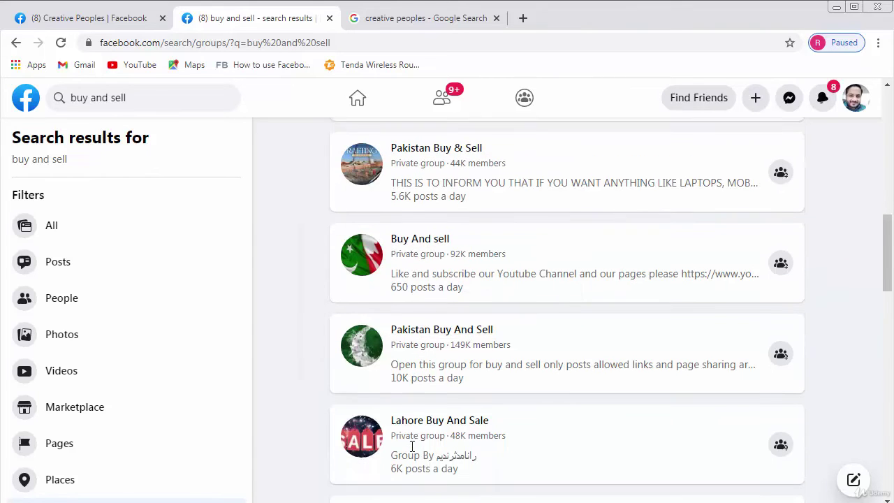
pyautogui.scroll(-1, 398, 389)
pyautogui.scroll(-2, 391, 394)
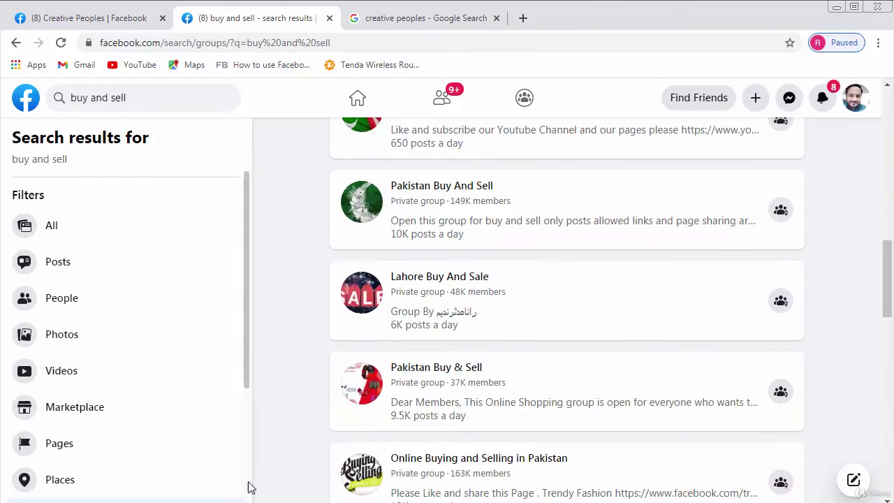
# Examine more of the groups further down the "buy and sell" search results, including their privacy, member numbers and posting activity.
pyautogui.scroll(-2, 303, 468)
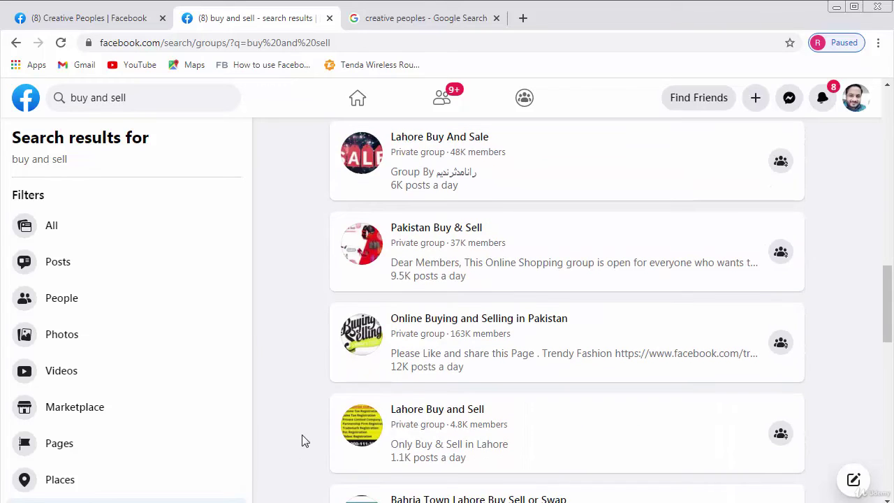
pyautogui.scroll(-1, 302, 440)
pyautogui.scroll(-1, 302, 440)
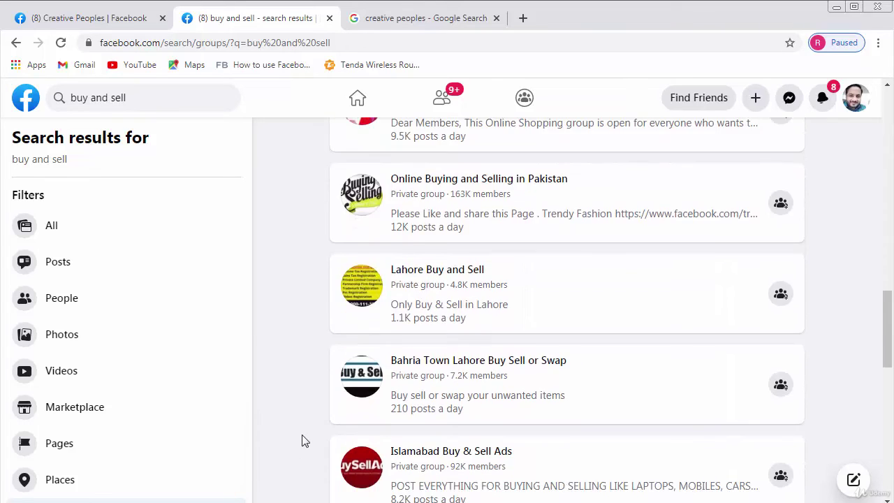
pyautogui.scroll(-2, 302, 440)
pyautogui.scroll(-1, 301, 440)
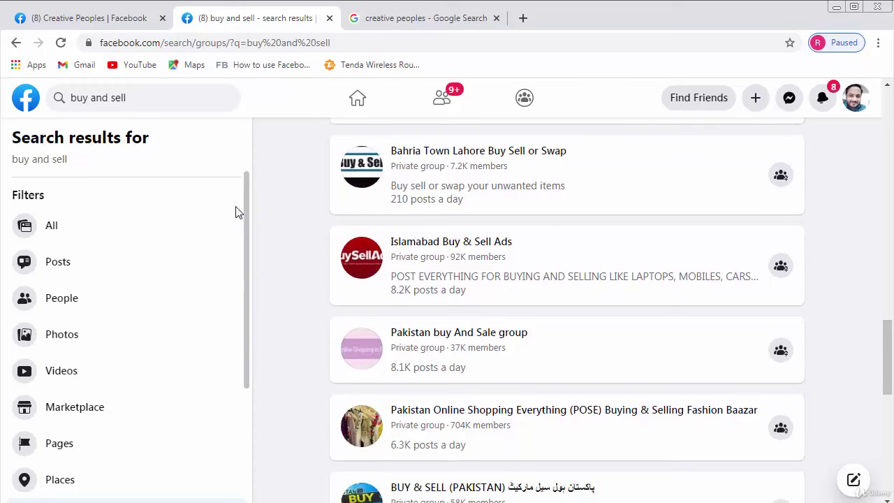
# Replace the "buy and sell" query with a search for the suggested phrase "fun and entertainment".
pyautogui.click(142, 93)
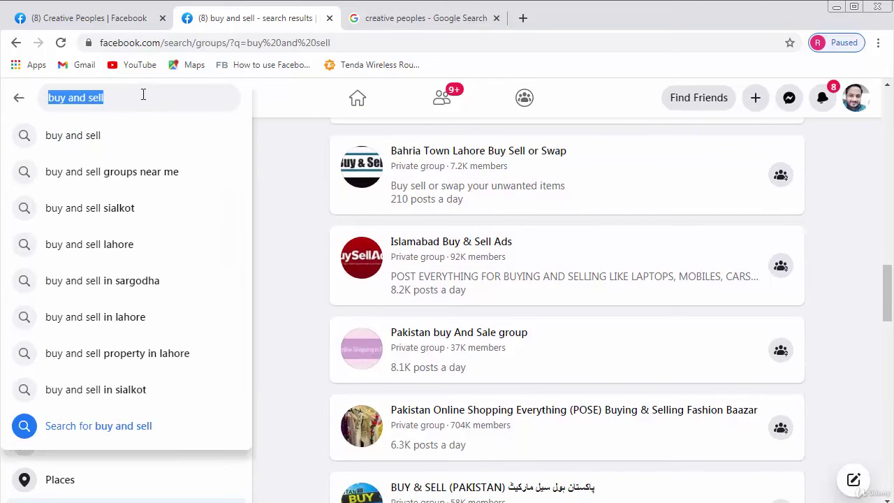
pyautogui.write('fun')
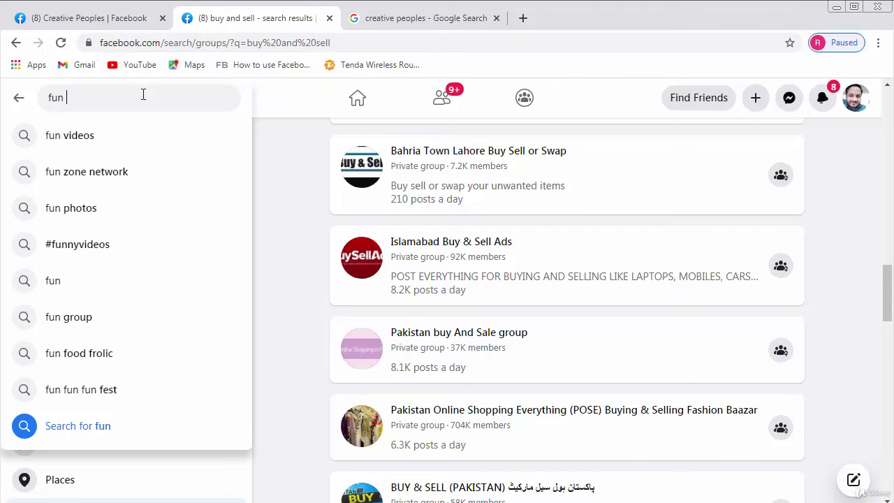
pyautogui.write('and enter')
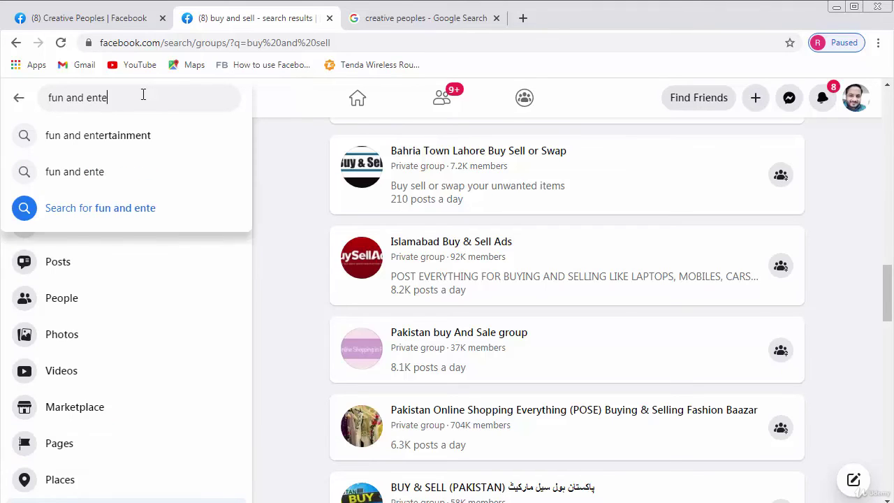
pyautogui.click(114, 135)
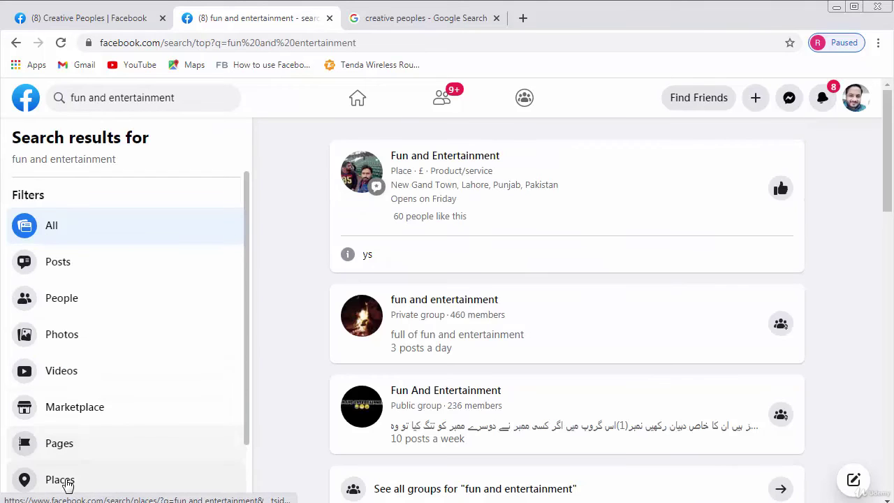